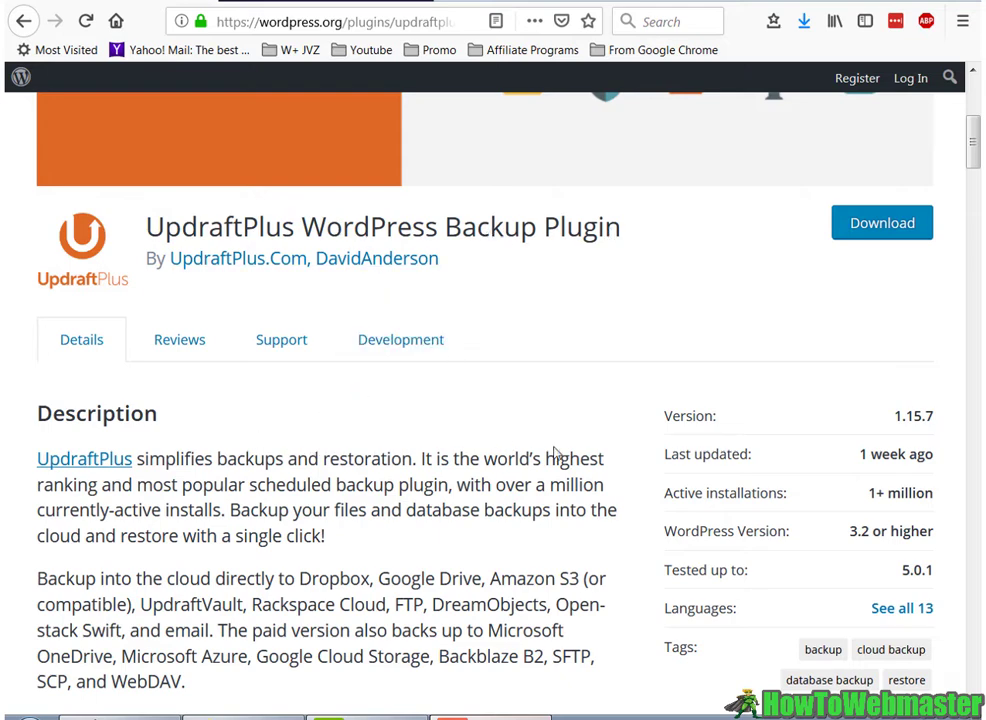
Step: Review the UpdraftPlus plugin page's active installations, ratings, and description of single-click restore and cloud backup destinations
{"action": "left_click_drag", "start_coordinate": [876, 493], "coordinate": [36, 405]}
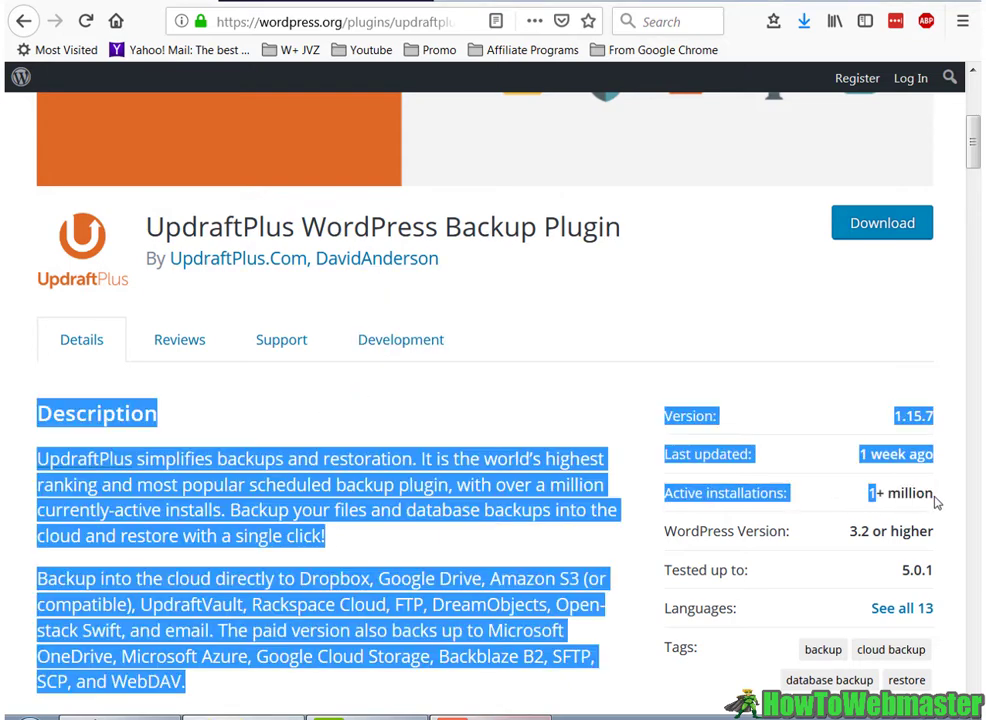
{"action": "left_click", "coordinate": [551, 488]}
{"action": "scroll", "coordinate": [553, 489], "scroll_direction": "down", "scroll_amount": 5}
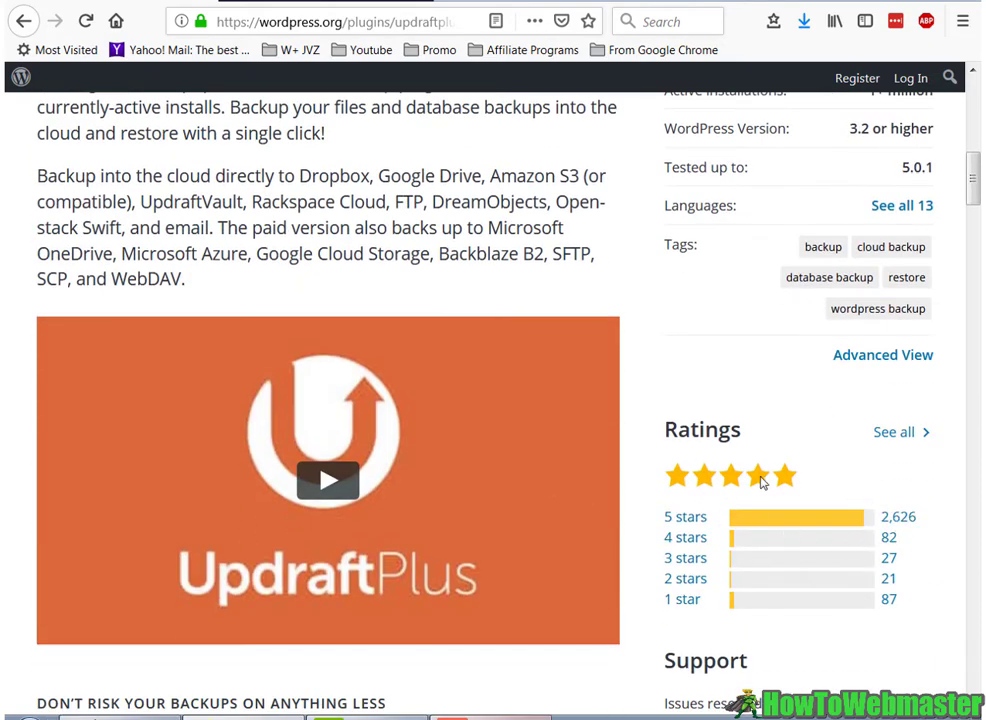
{"action": "scroll", "coordinate": [585, 489], "scroll_direction": "up", "scroll_amount": 4}
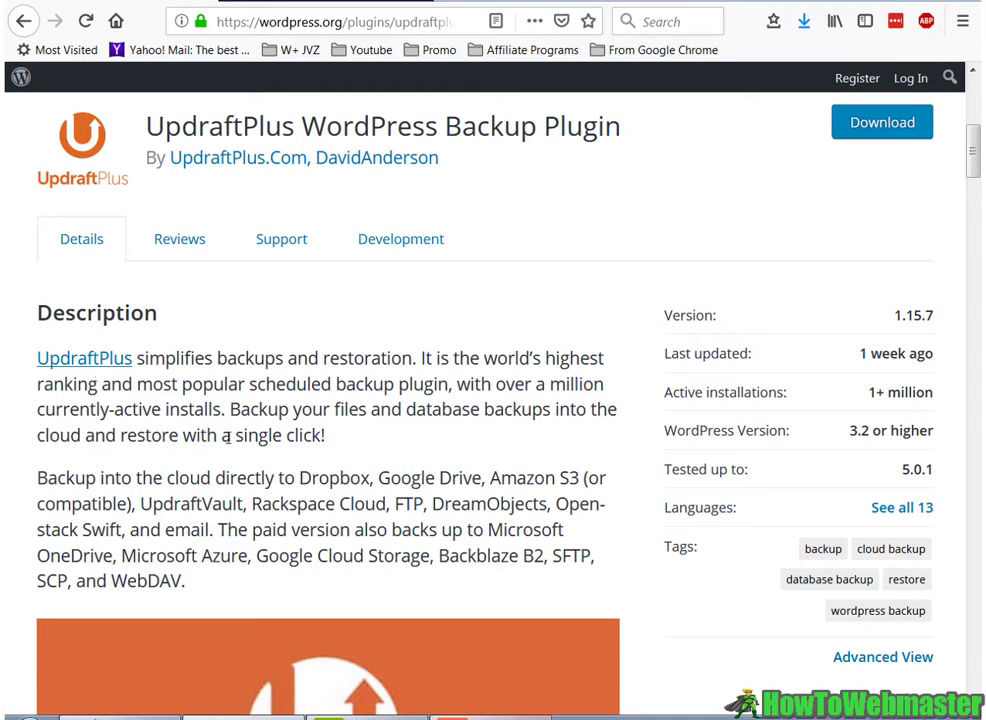
{"action": "left_click_drag", "start_coordinate": [233, 437], "coordinate": [350, 466]}
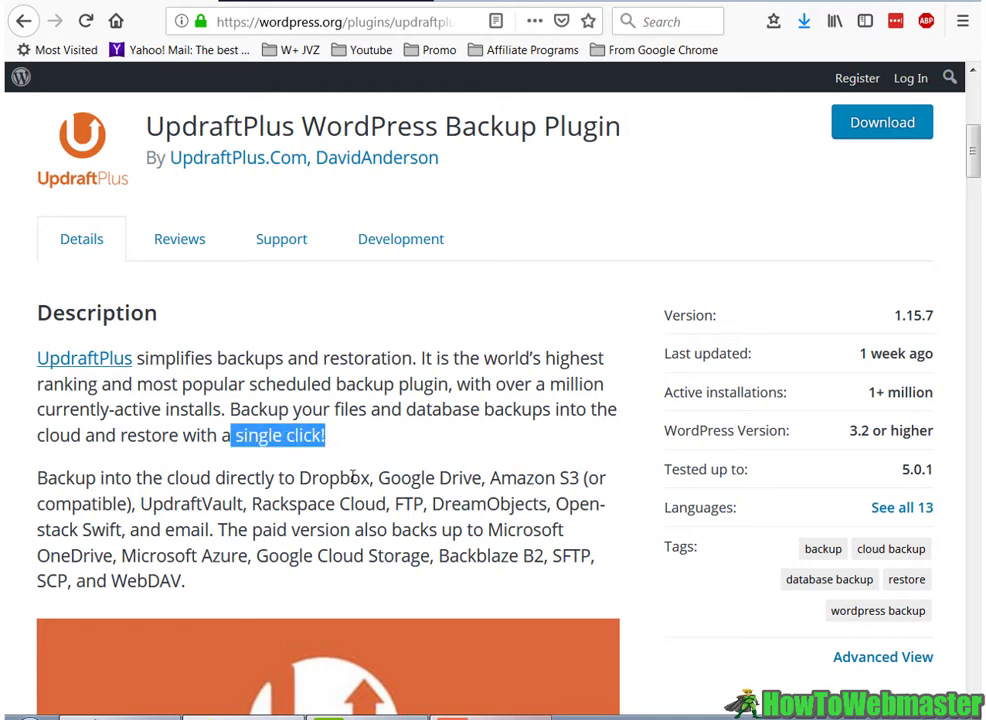
{"action": "left_click", "coordinate": [136, 475]}
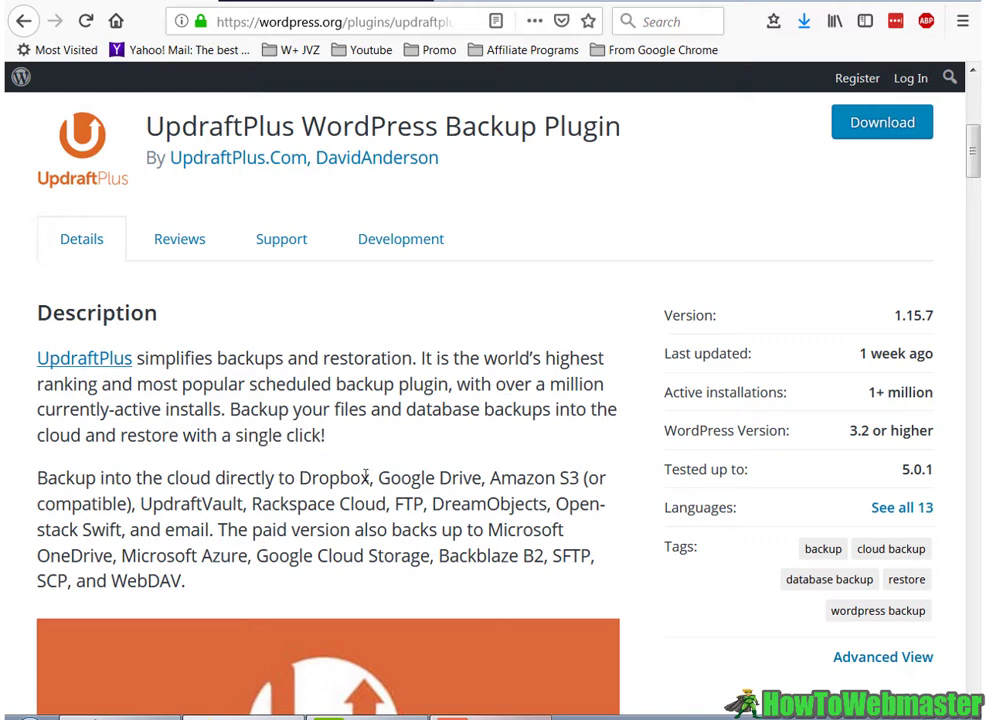
{"action": "left_click_drag", "start_coordinate": [299, 478], "coordinate": [520, 482]}
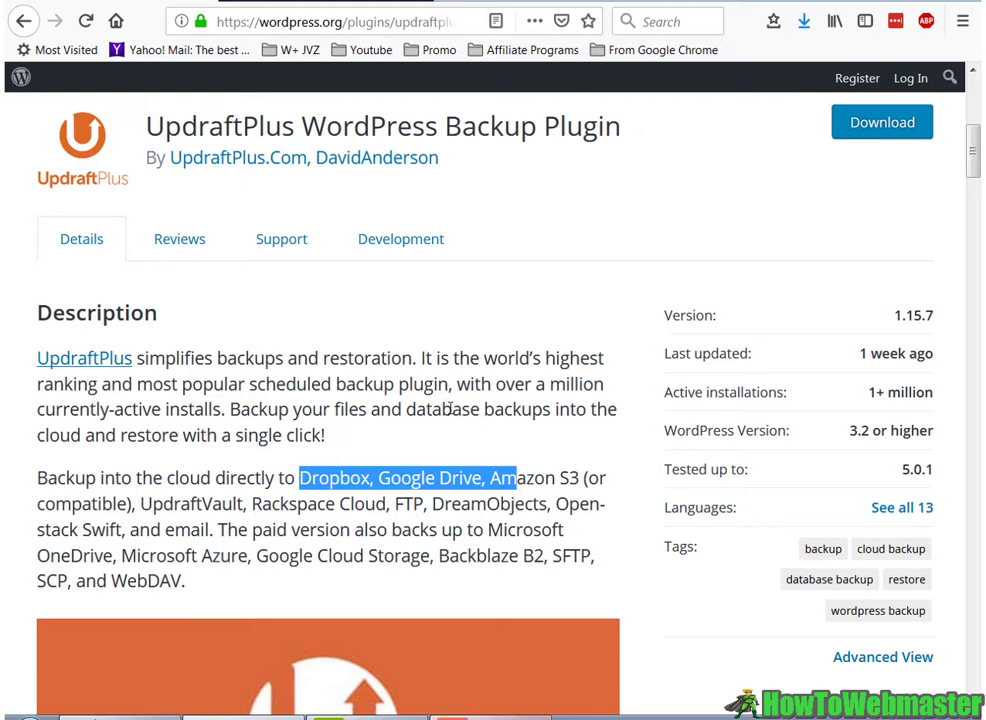
Step: Install and activate the UpdraftPlus WordPress Backup Plugin on the Article Spinner Reviews site, and start its welcome tour
{"action": "left_click", "coordinate": [330, 1]}
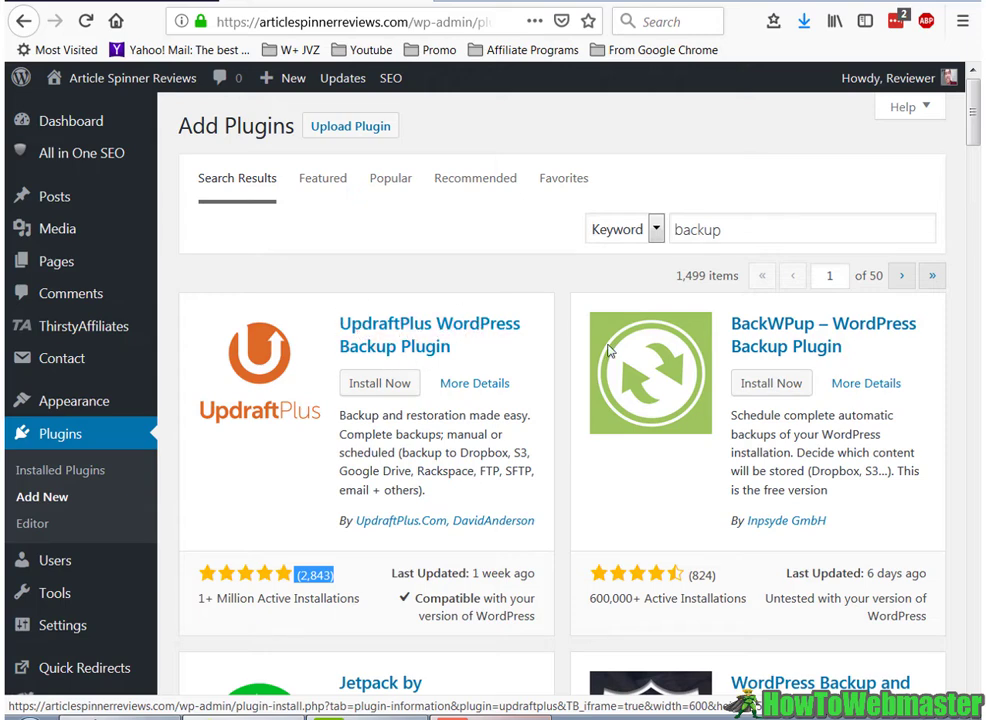
{"action": "left_click", "coordinate": [400, 385]}
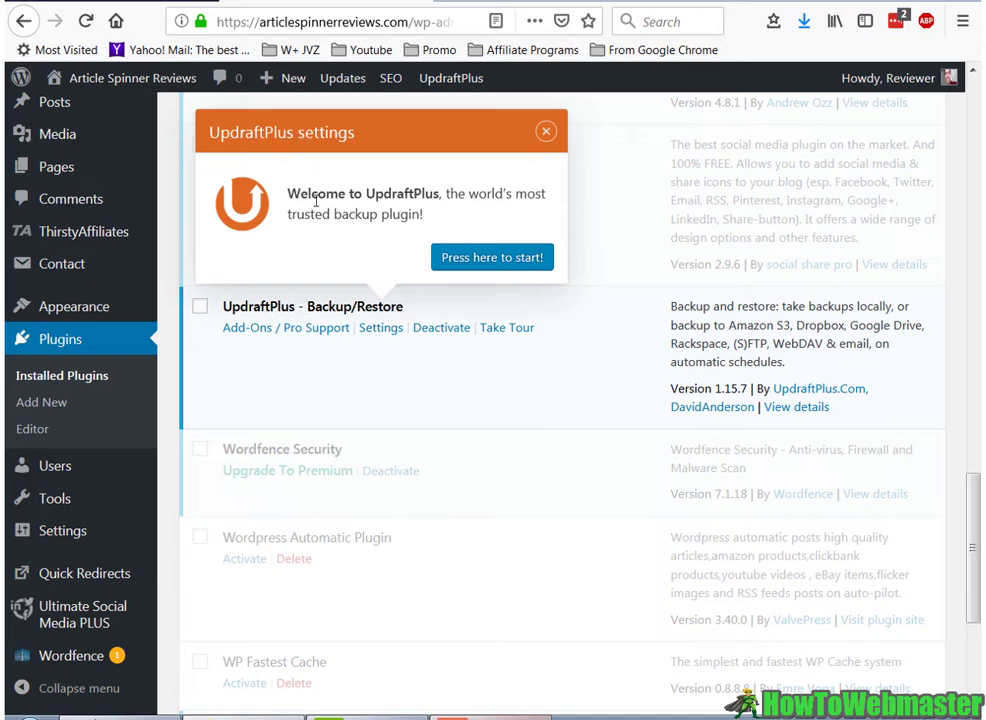
{"action": "left_click", "coordinate": [495, 266]}
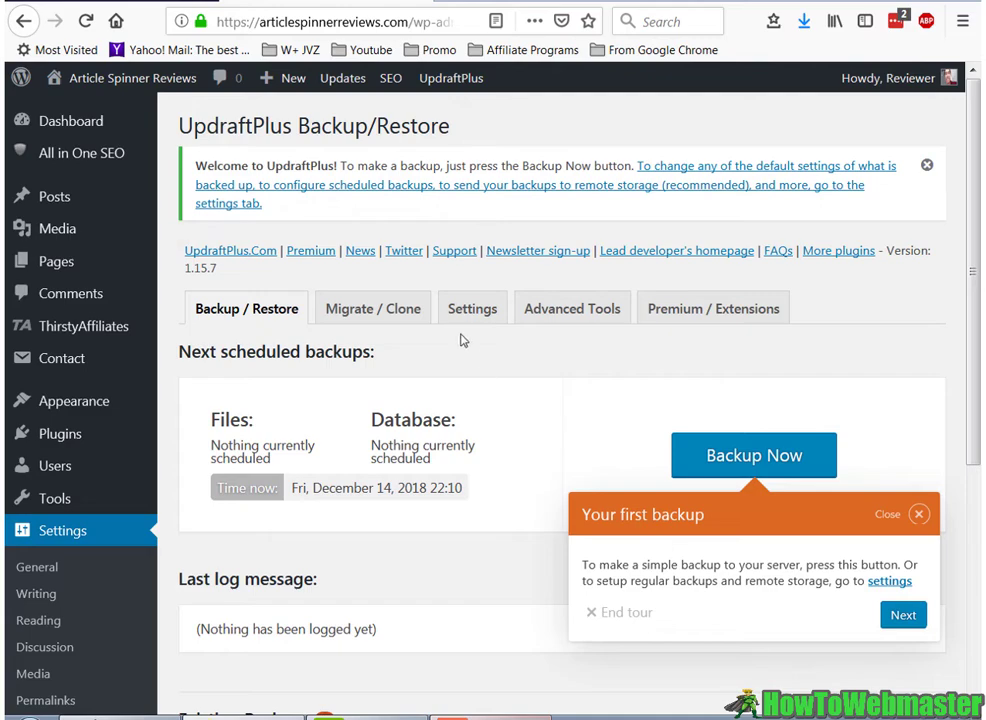
Step: Go to the UpdraftPlus settings from the first-backup tour message and close the tour
{"action": "left_click", "coordinate": [889, 581]}
{"action": "scroll", "coordinate": [677, 464], "scroll_direction": "up", "scroll_amount": 3}
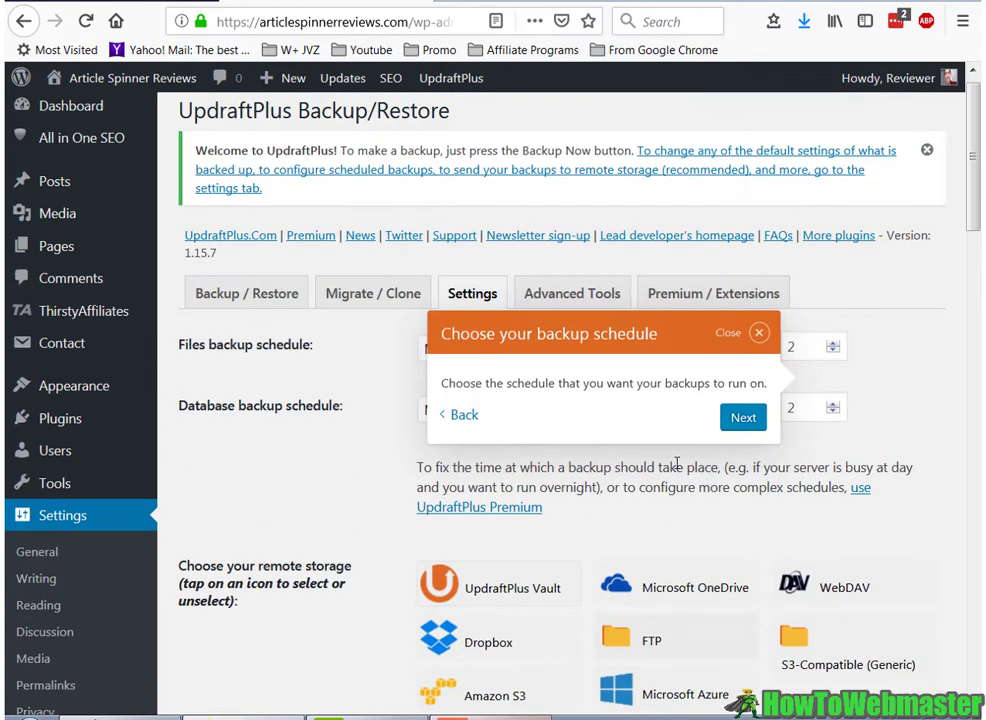
{"action": "scroll", "coordinate": [677, 464], "scroll_direction": "down", "scroll_amount": 2}
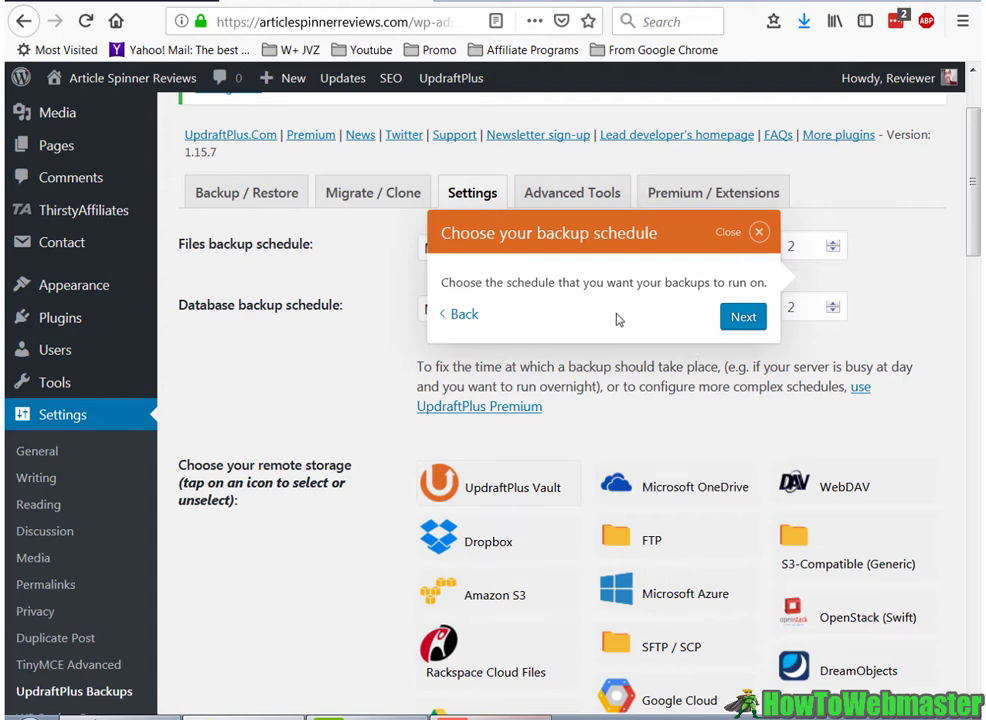
{"action": "left_click", "coordinate": [759, 232]}
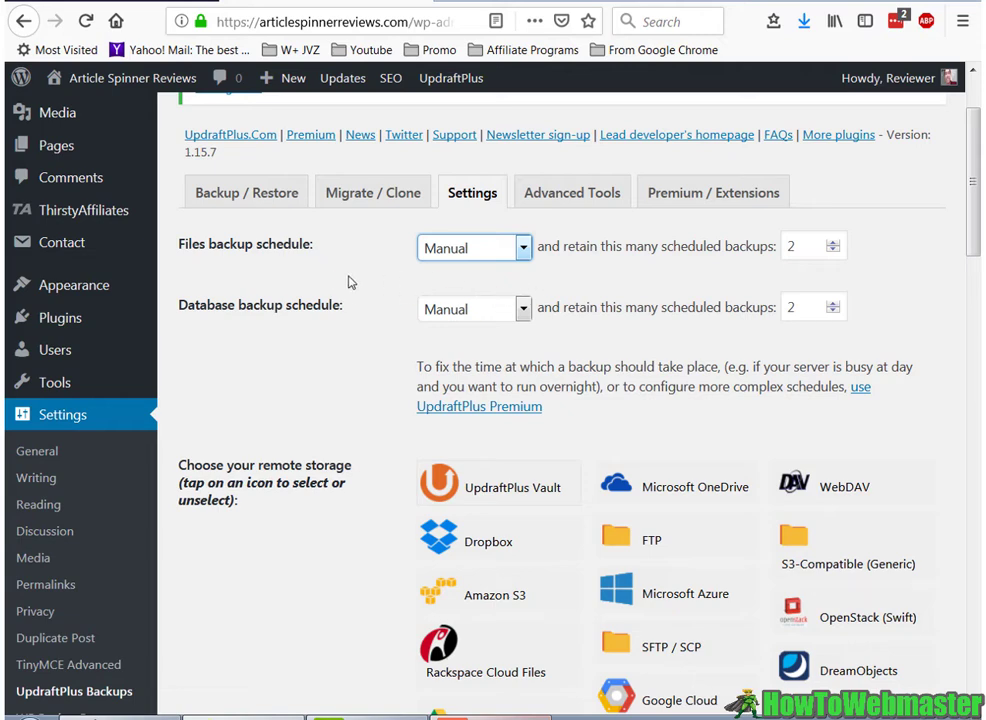
Step: Set both the files backup schedule and the database backup schedule to Weekly
{"action": "left_click", "coordinate": [470, 248]}
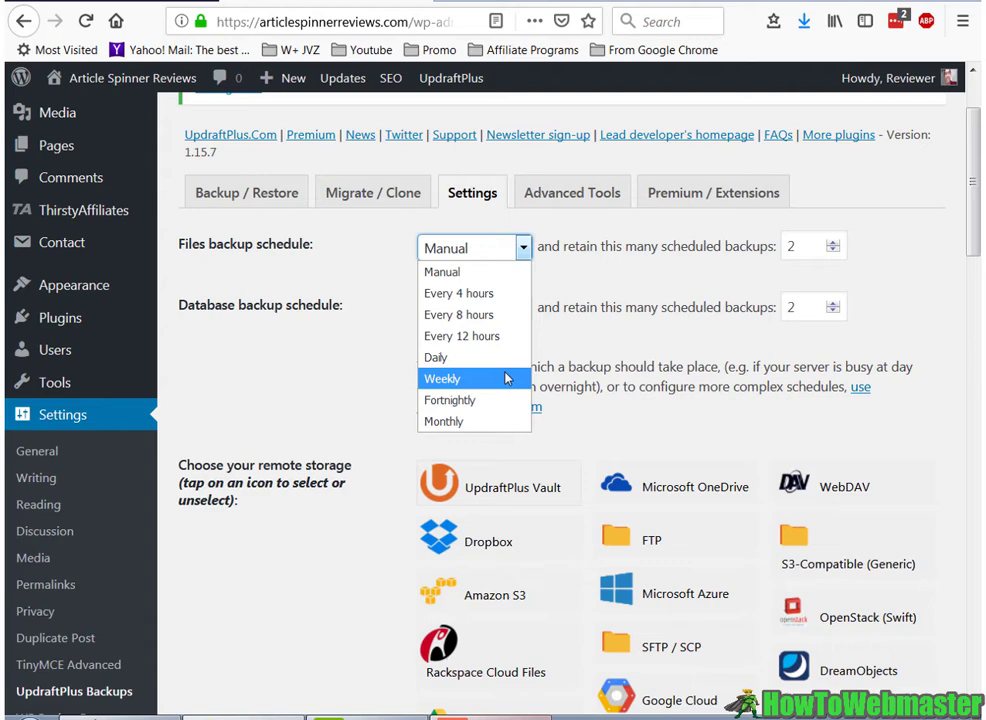
{"action": "left_click", "coordinate": [445, 272]}
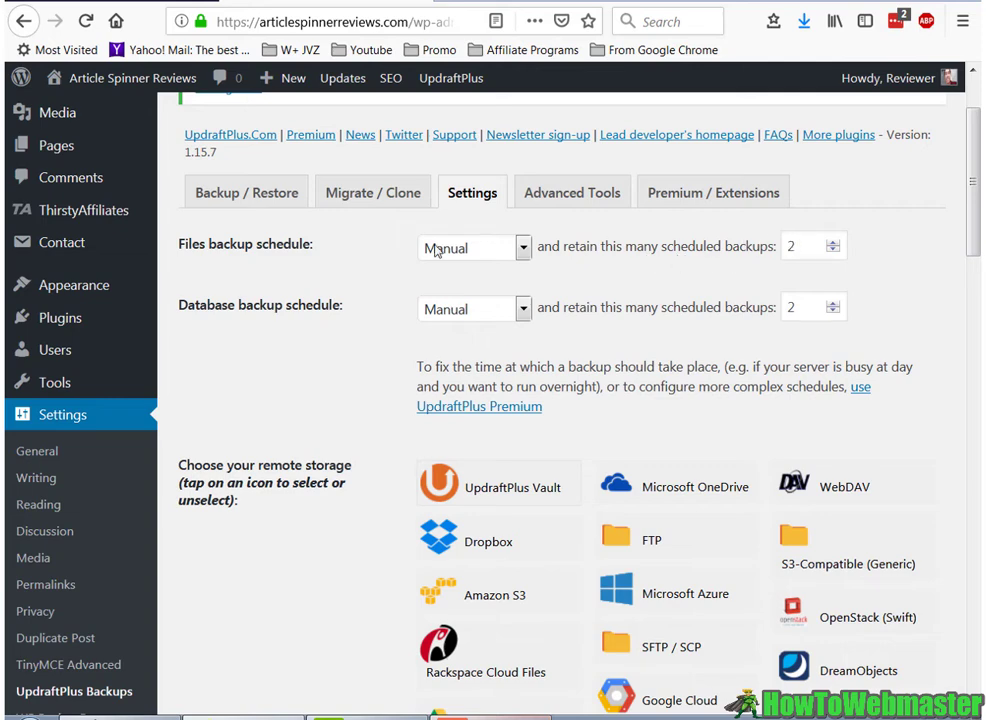
{"action": "left_click", "coordinate": [522, 248]}
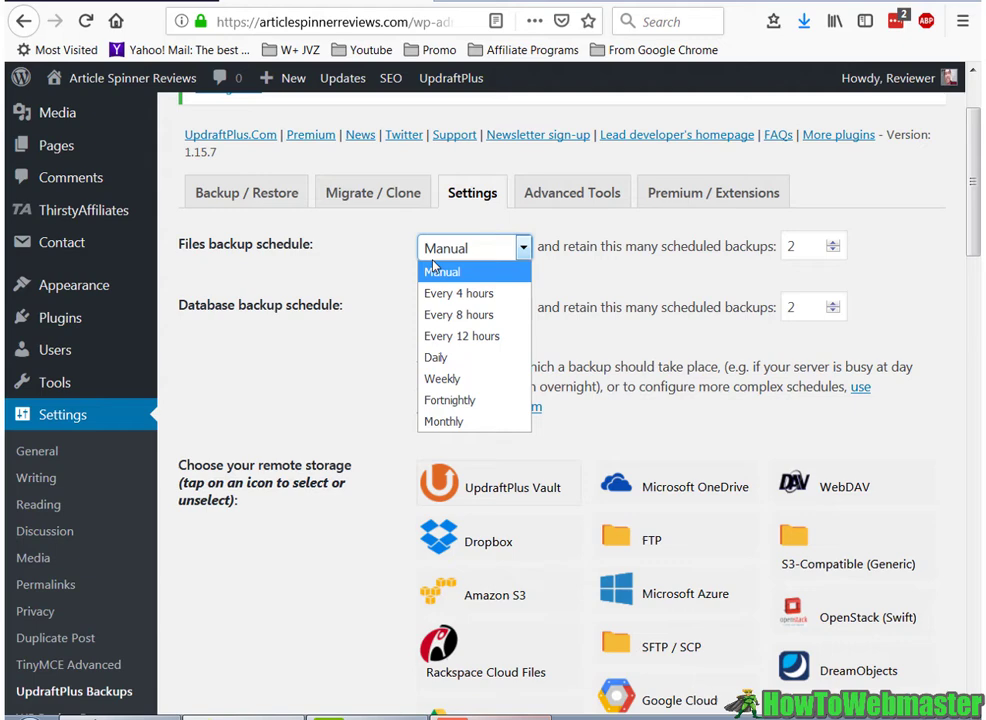
{"action": "left_click", "coordinate": [469, 379]}
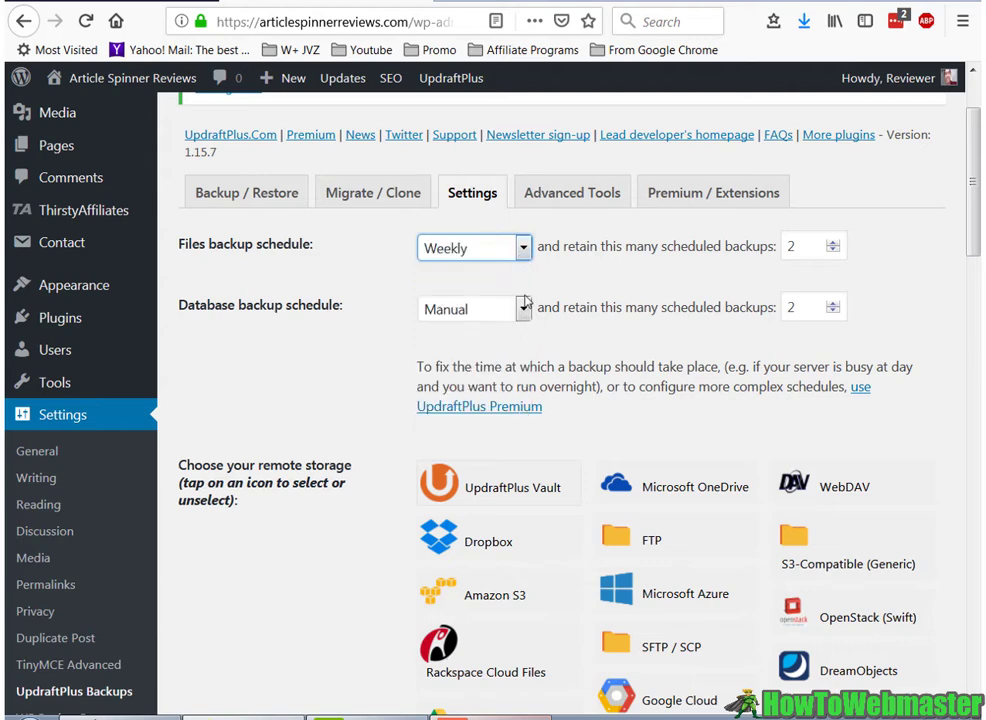
{"action": "left_click", "coordinate": [522, 309]}
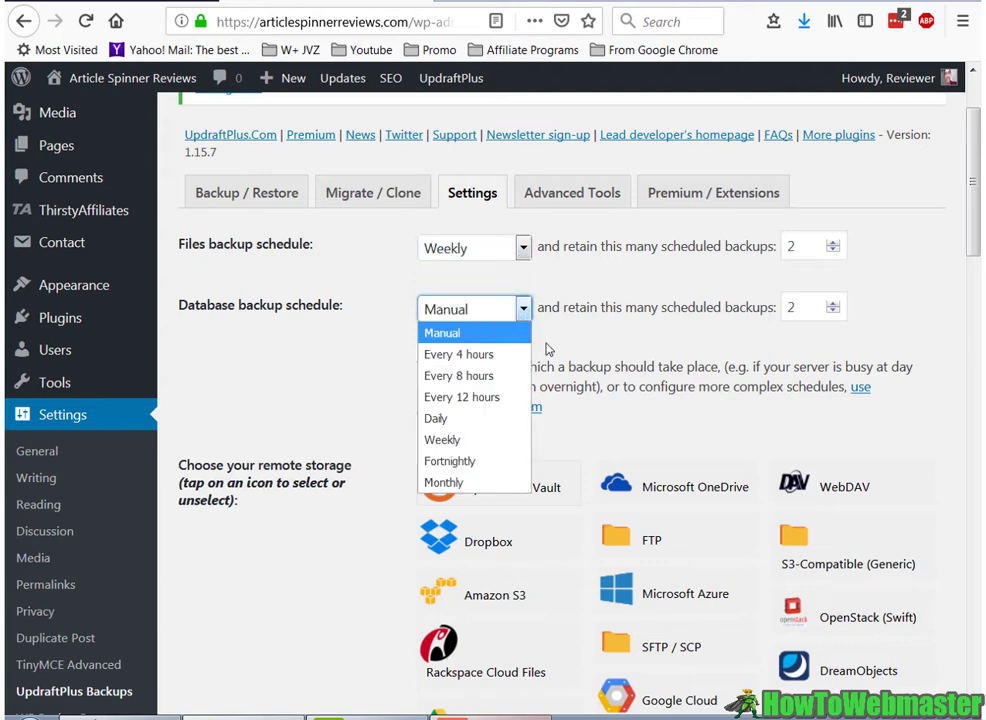
{"action": "left_click", "coordinate": [484, 440]}
Step: Read the note about backups without remote storage, and choose Google Drive as the remote storage
{"action": "scroll", "coordinate": [375, 324], "scroll_direction": "down", "scroll_amount": 2}
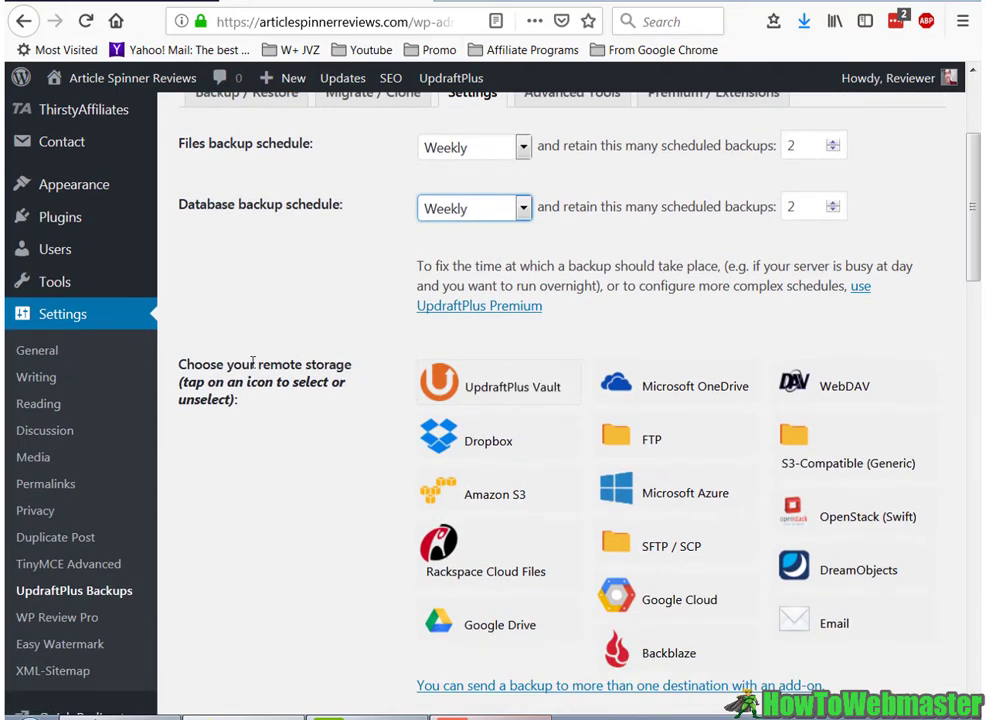
{"action": "left_click_drag", "start_coordinate": [259, 366], "coordinate": [346, 366]}
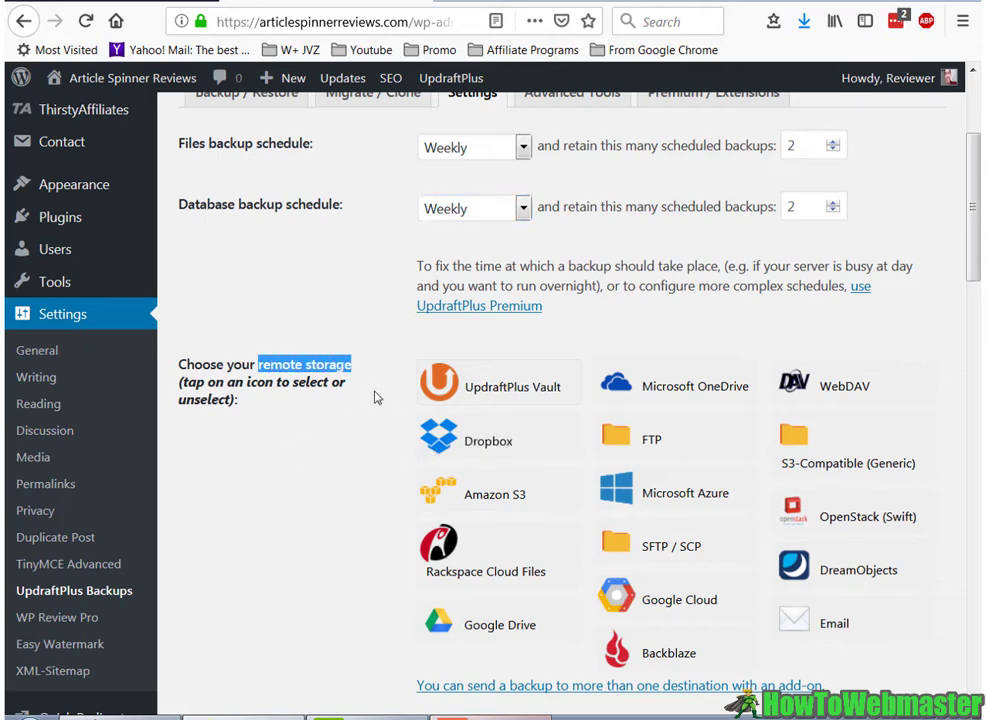
{"action": "scroll", "coordinate": [620, 415], "scroll_direction": "up", "scroll_amount": 2}
{"action": "scroll", "coordinate": [607, 420], "scroll_direction": "down", "scroll_amount": 3}
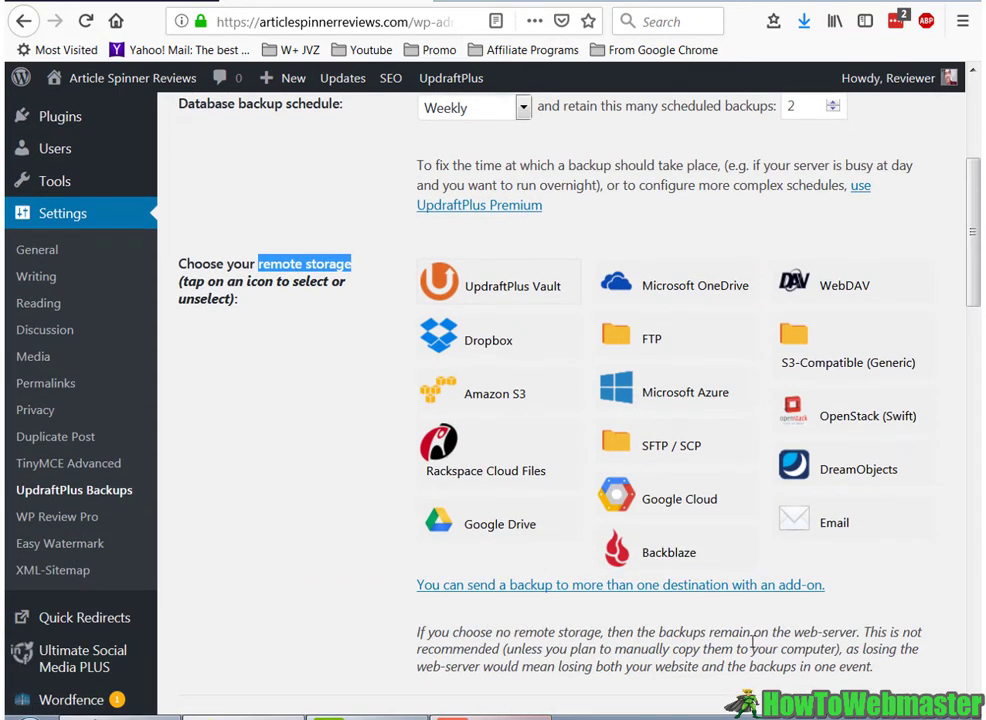
{"action": "left_click_drag", "start_coordinate": [659, 632], "coordinate": [862, 632]}
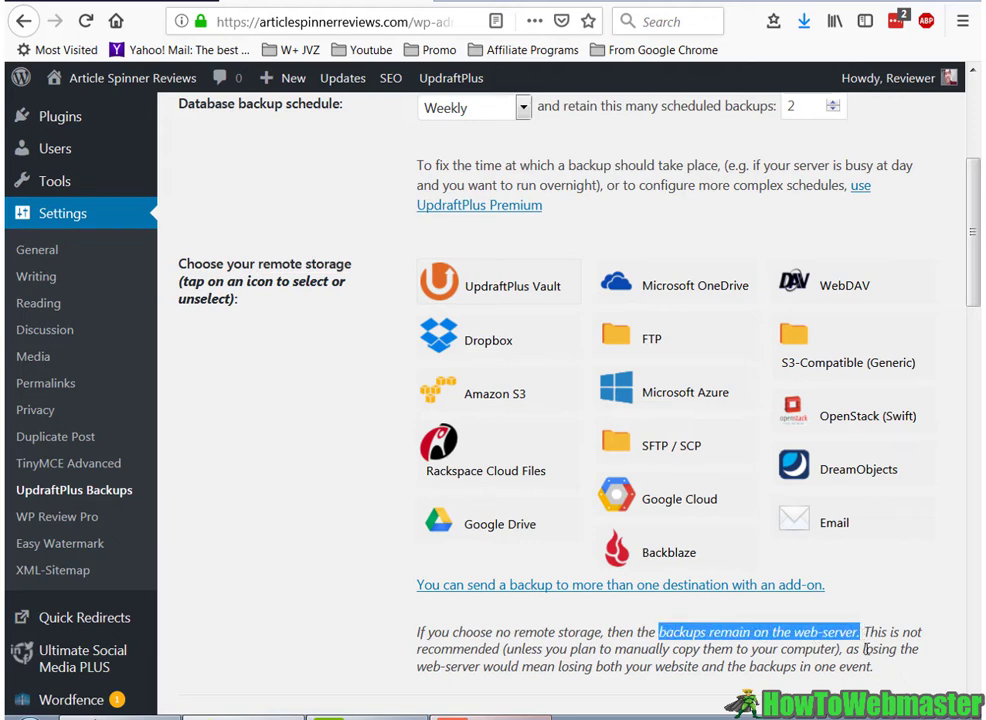
{"action": "left_click", "coordinate": [866, 640]}
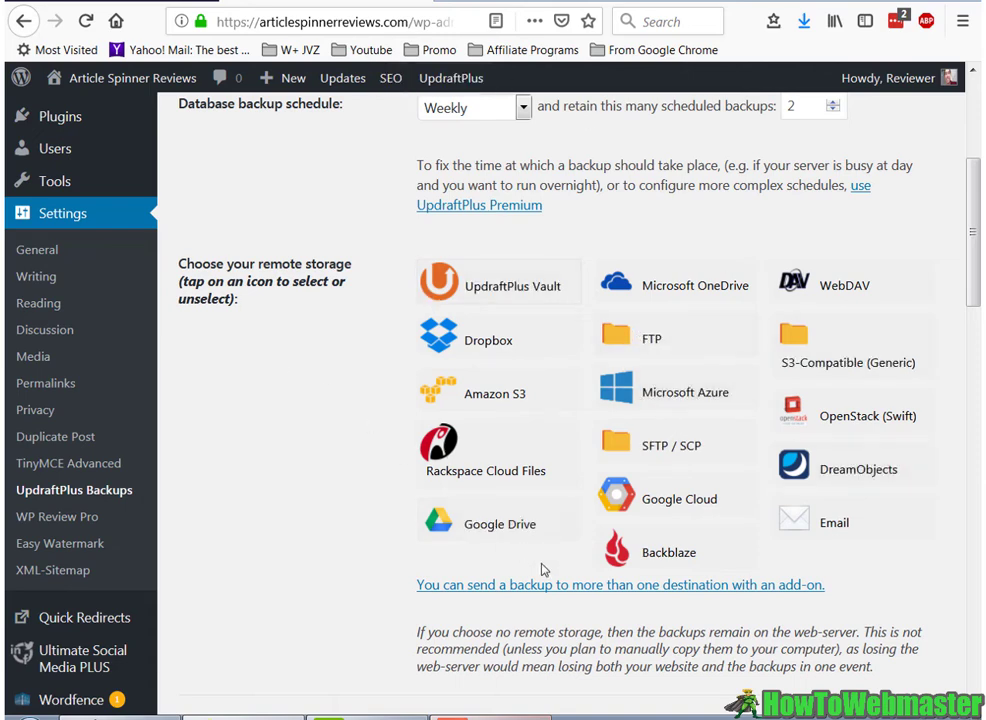
{"action": "left_click", "coordinate": [468, 530]}
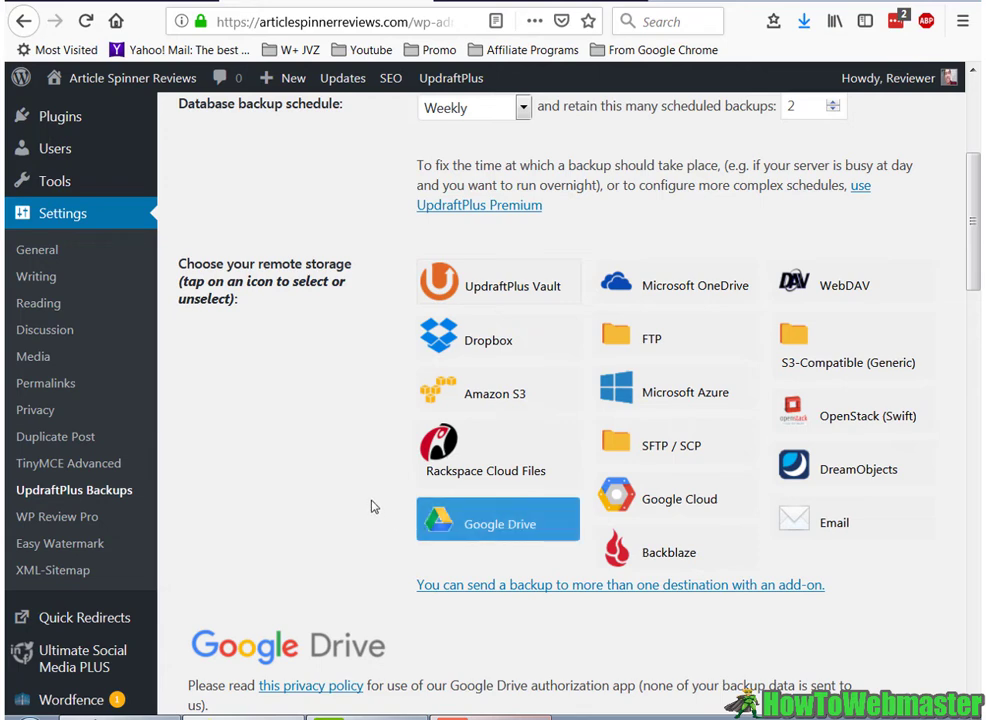
Step: Review the Google Drive folder and authentication settings, the files backup inclusions and exclusions, and the database encryption and email report options
{"action": "scroll", "coordinate": [368, 490], "scroll_direction": "down", "scroll_amount": 5}
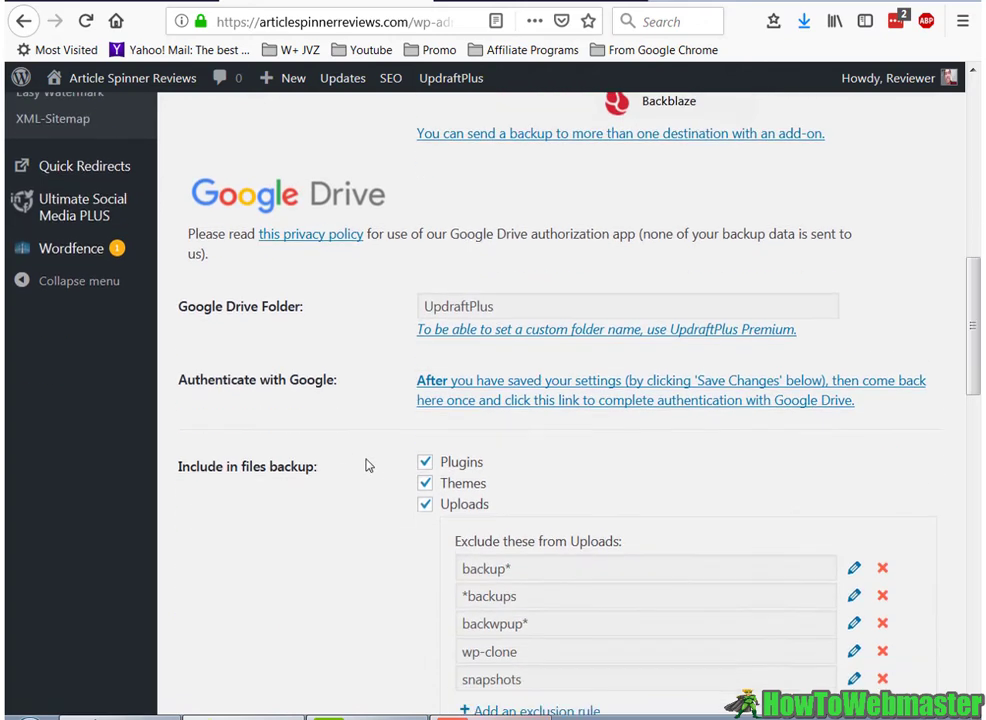
{"action": "scroll", "coordinate": [352, 378], "scroll_direction": "up", "scroll_amount": 2}
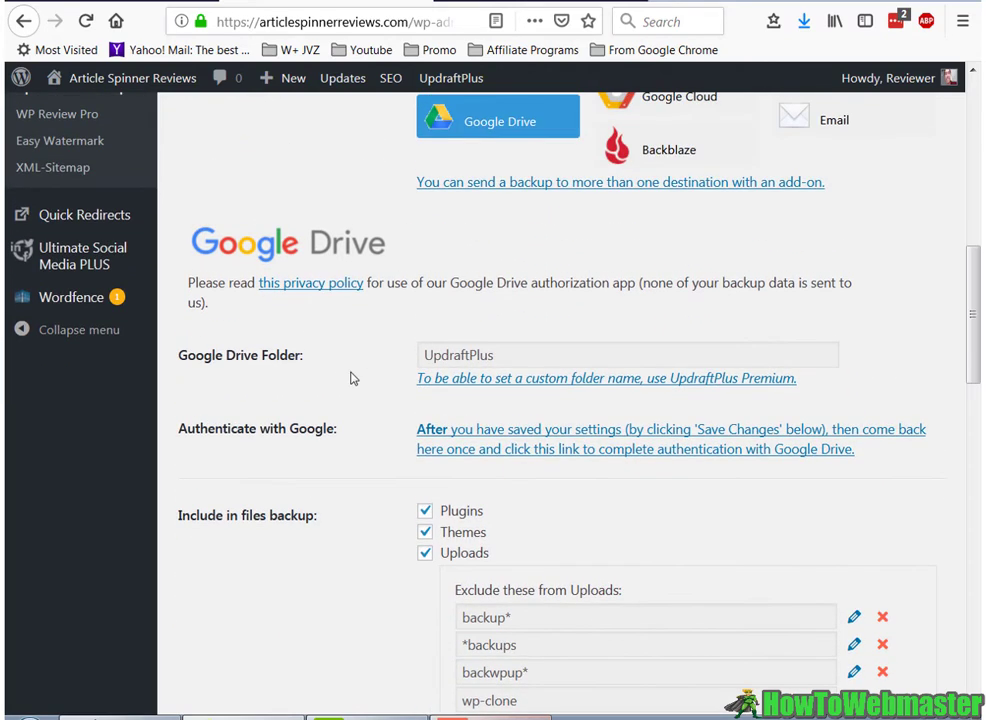
{"action": "scroll", "coordinate": [355, 378], "scroll_direction": "down", "scroll_amount": 2}
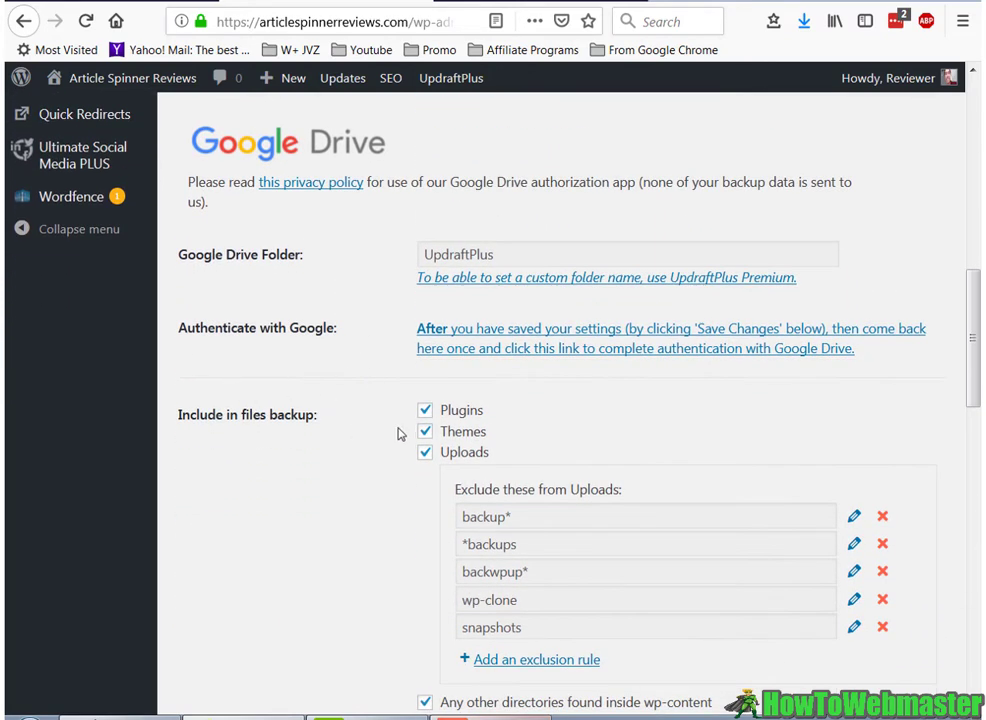
{"action": "scroll", "coordinate": [398, 434], "scroll_direction": "down", "scroll_amount": 4}
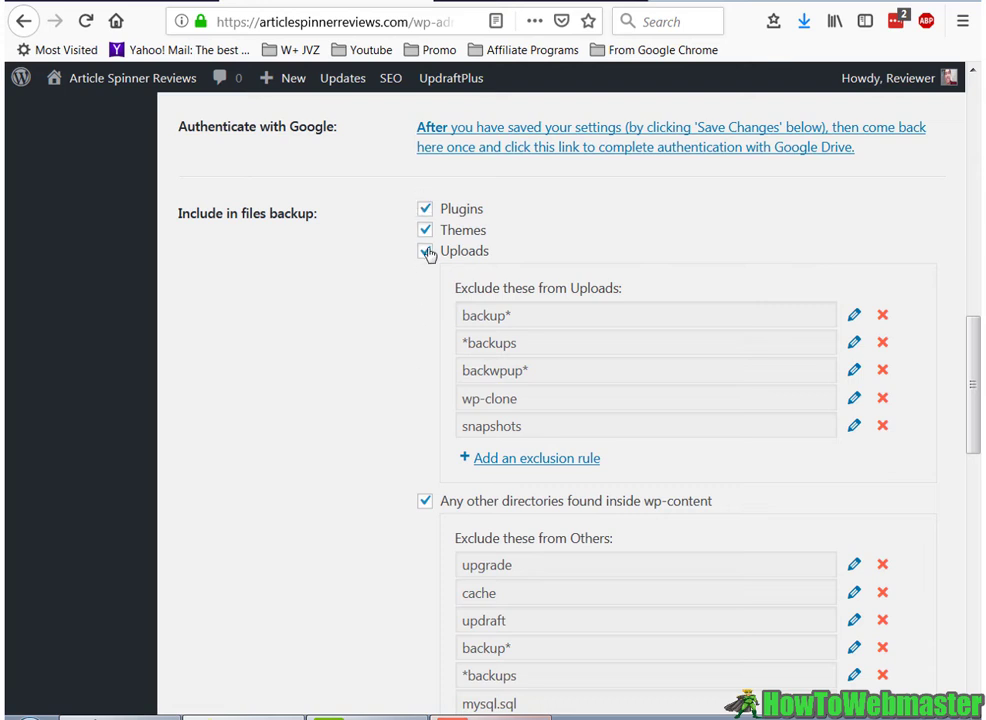
{"action": "scroll", "coordinate": [420, 486], "scroll_direction": "down", "scroll_amount": 4}
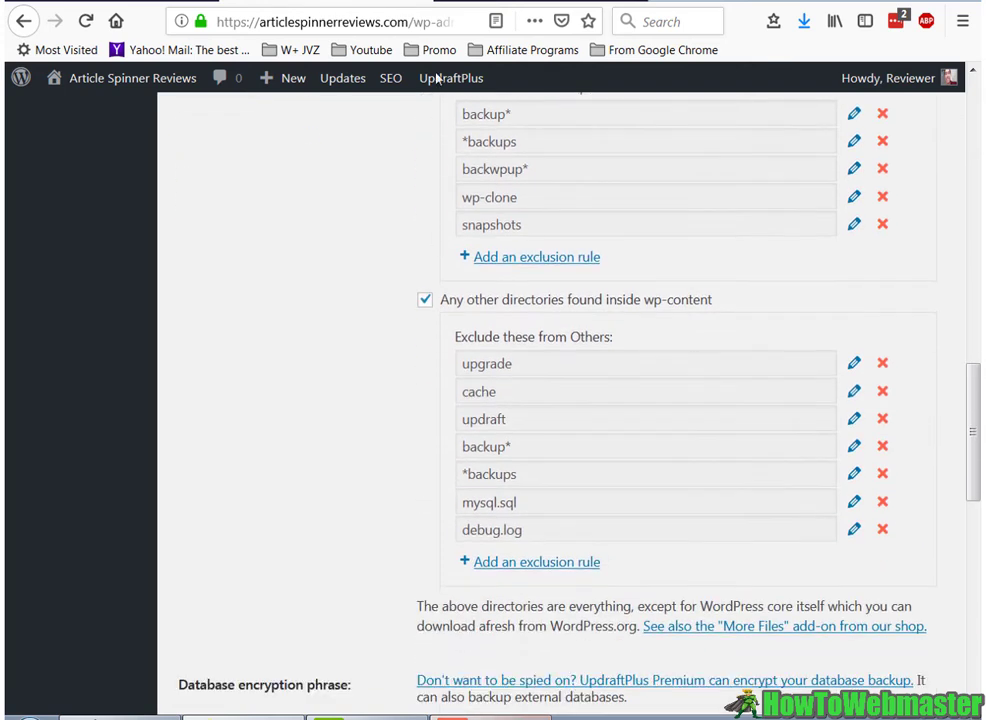
{"action": "scroll", "coordinate": [440, 190], "scroll_direction": "up", "scroll_amount": 4}
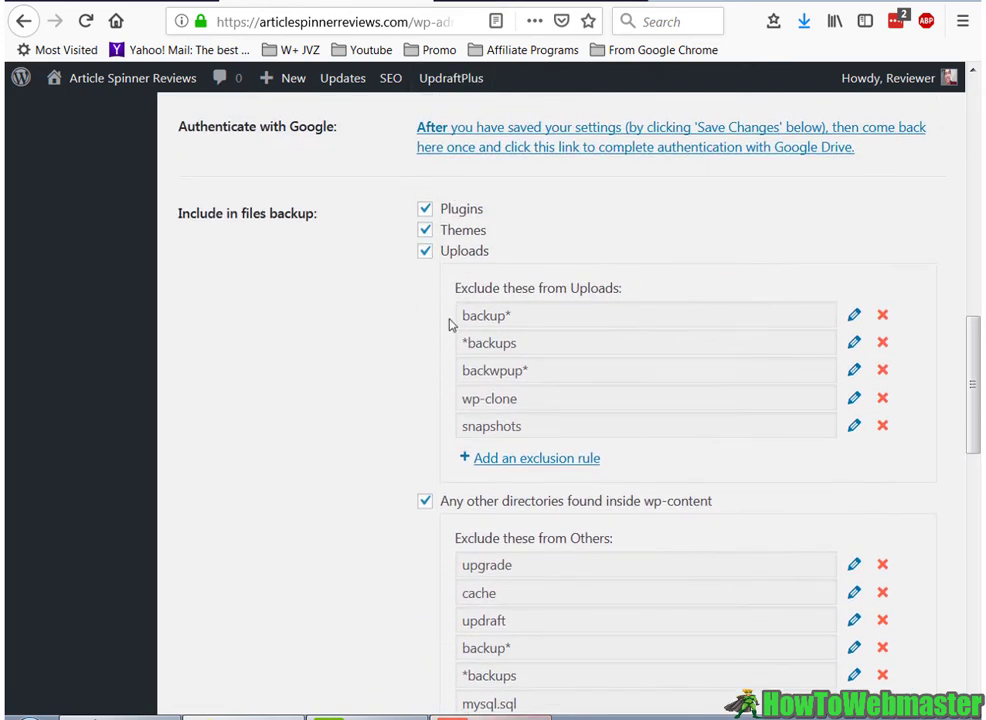
{"action": "scroll", "coordinate": [445, 330], "scroll_direction": "down", "scroll_amount": 8}
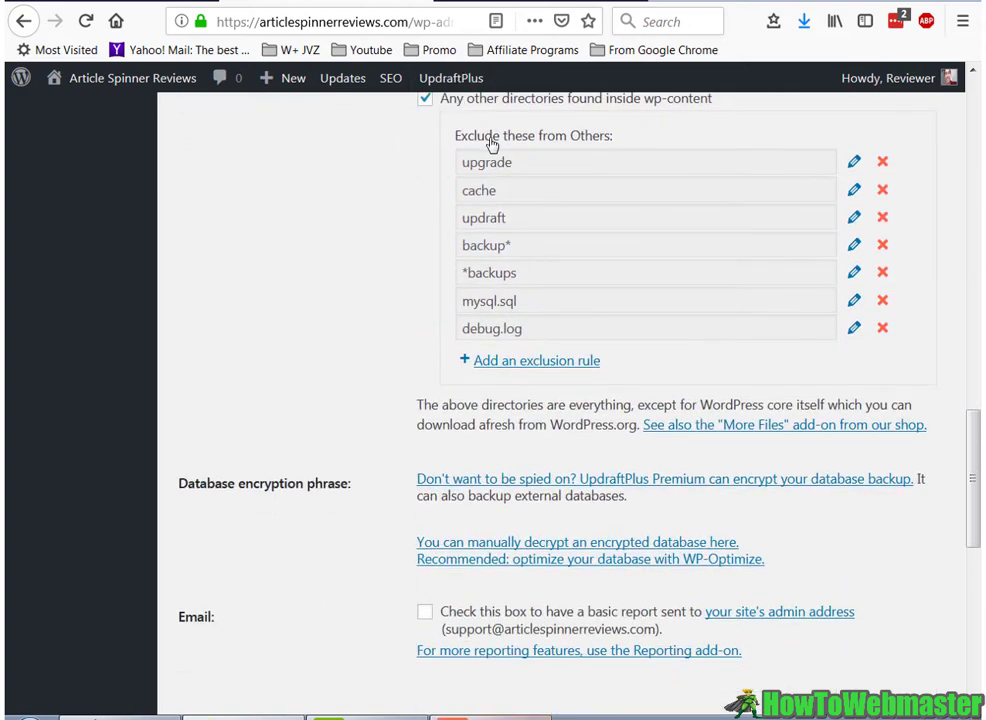
{"action": "scroll", "coordinate": [425, 270], "scroll_direction": "down", "scroll_amount": 6}
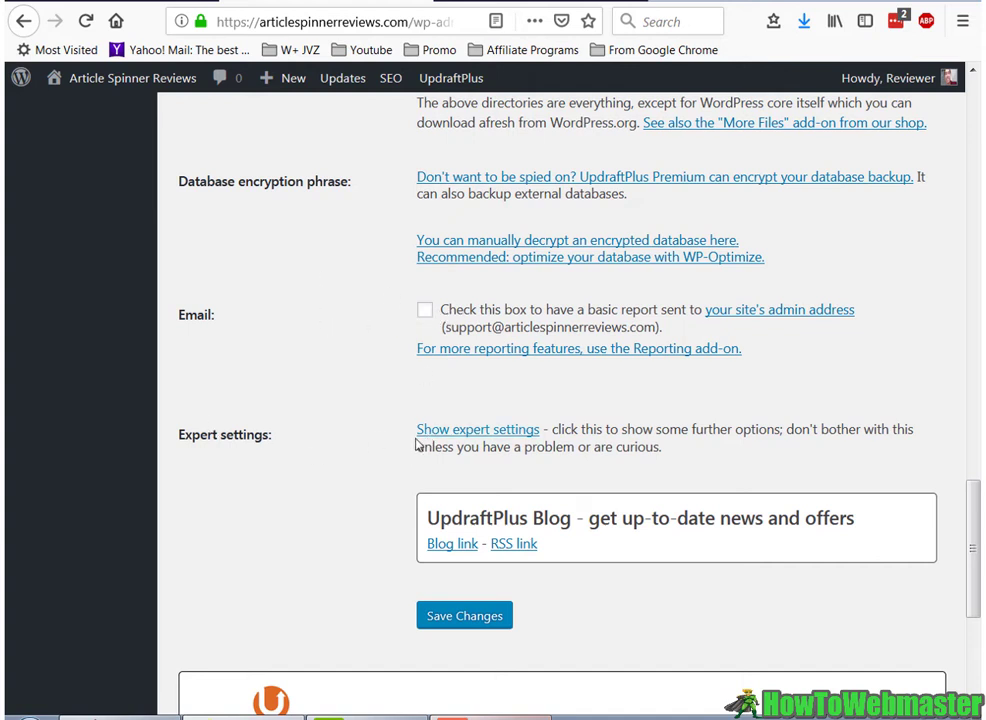
Step: Show the expert settings and review them from debug mode through automatic updates
{"action": "left_click", "coordinate": [480, 430]}
{"action": "scroll", "coordinate": [475, 410], "scroll_direction": "down", "scroll_amount": 4}
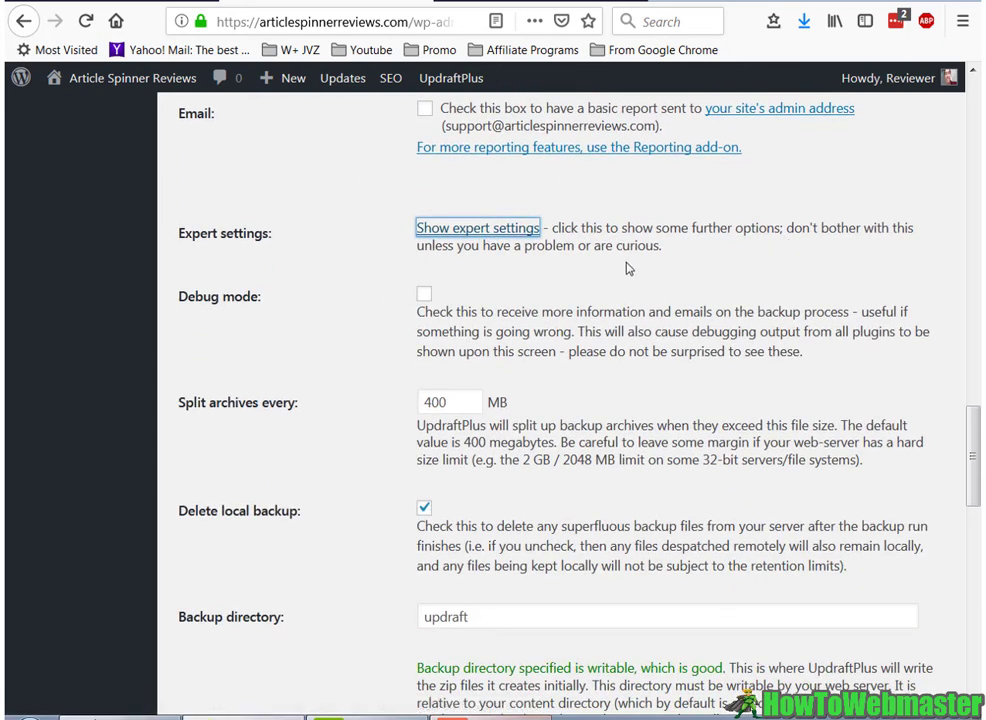
{"action": "scroll", "coordinate": [450, 240], "scroll_direction": "down", "scroll_amount": 8}
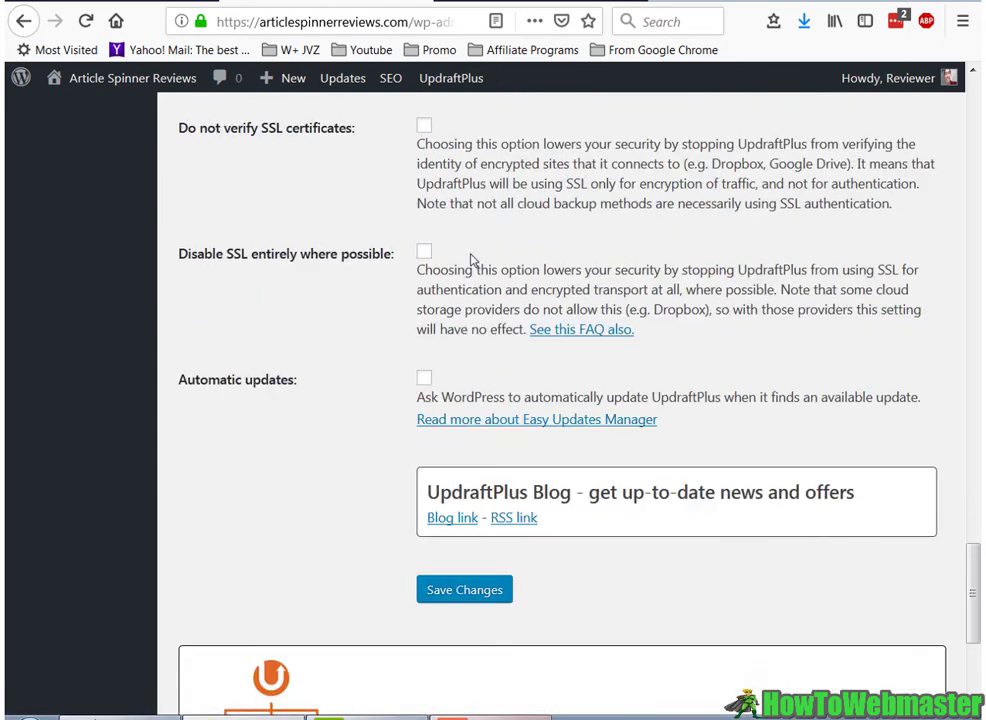
{"action": "scroll", "coordinate": [427, 148], "scroll_direction": "up", "scroll_amount": 2}
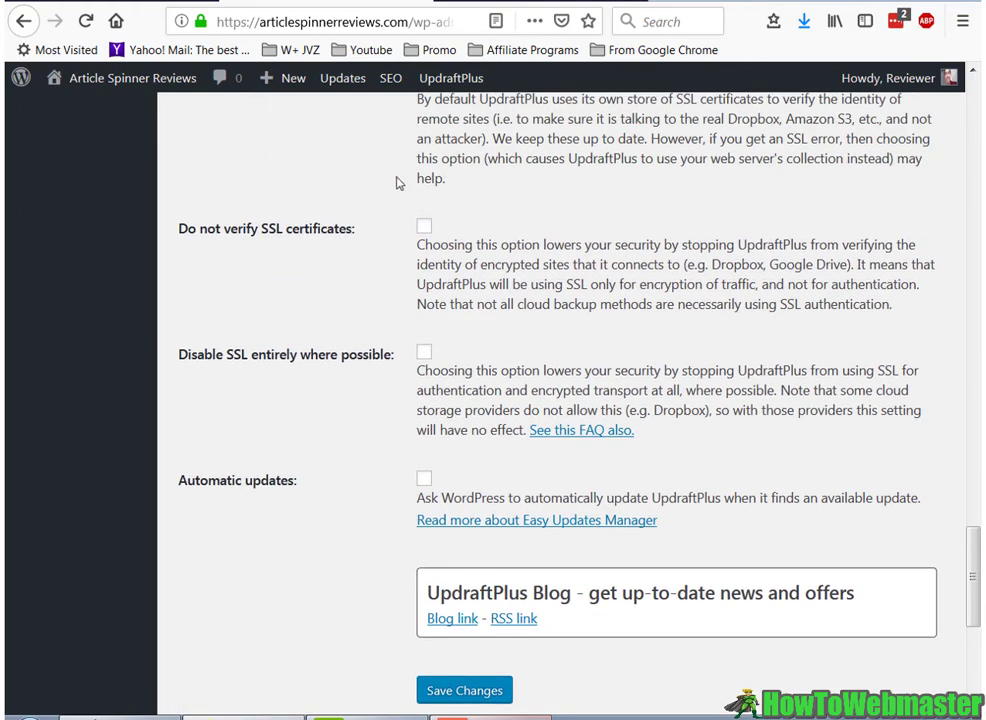
{"action": "scroll", "coordinate": [416, 470], "scroll_direction": "down", "scroll_amount": 4}
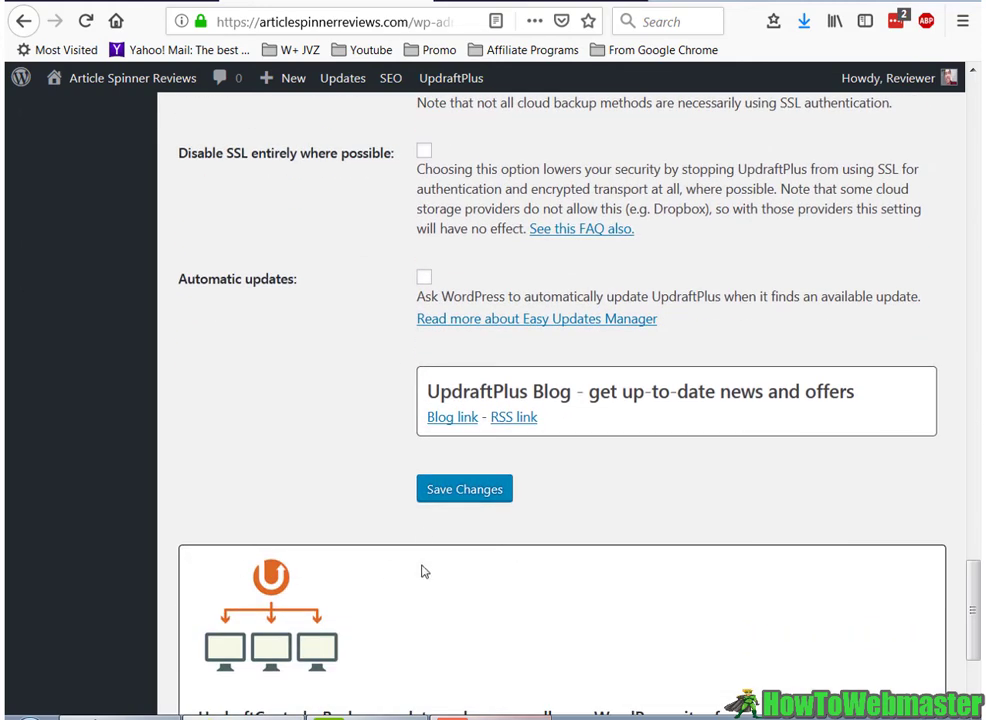
Step: Save the backup settings, reduce the page zoom to 90% and collapse the WordPress admin menu to uncover the remote storage authentication dialog
{"action": "left_click", "coordinate": [446, 492]}
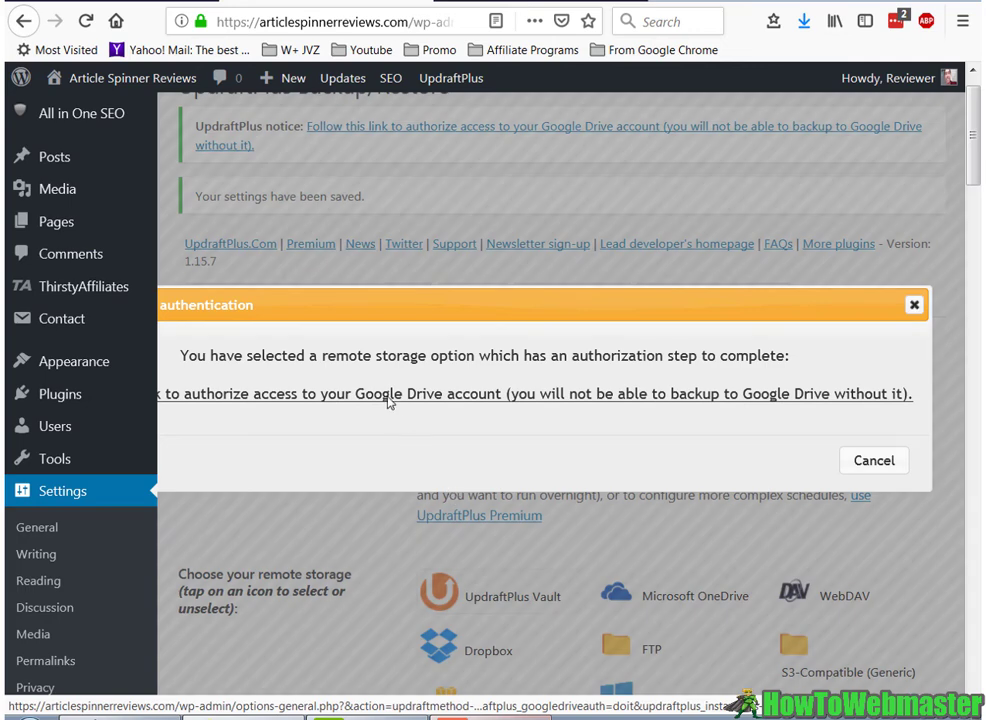
{"action": "key", "text": "ctrl+minus"}
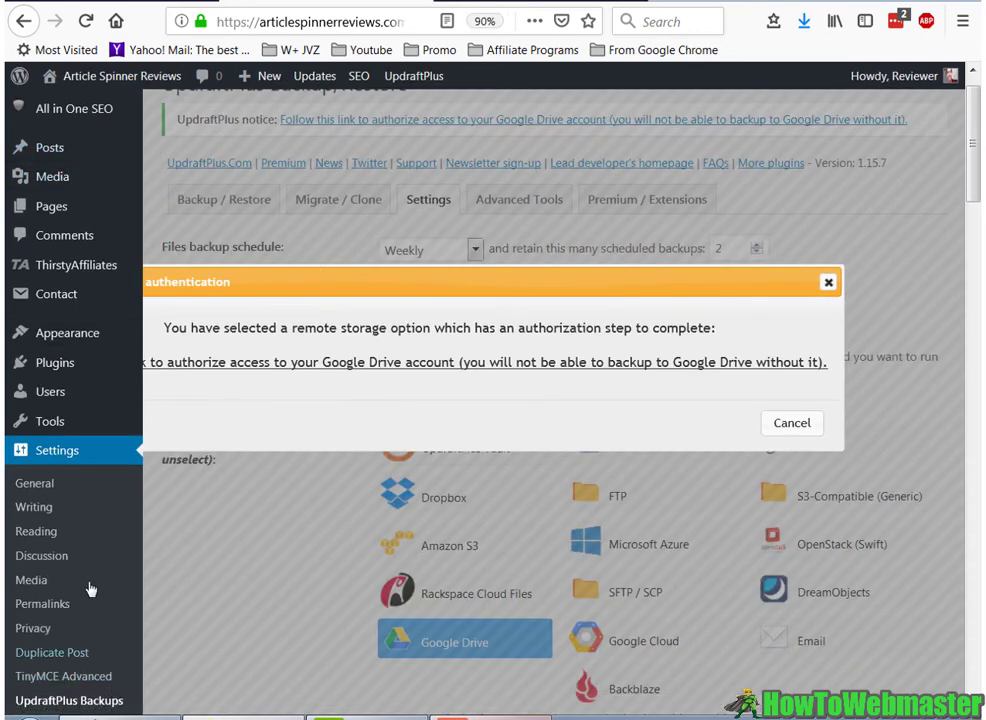
{"action": "scroll", "coordinate": [92, 590], "scroll_direction": "down", "scroll_amount": 5}
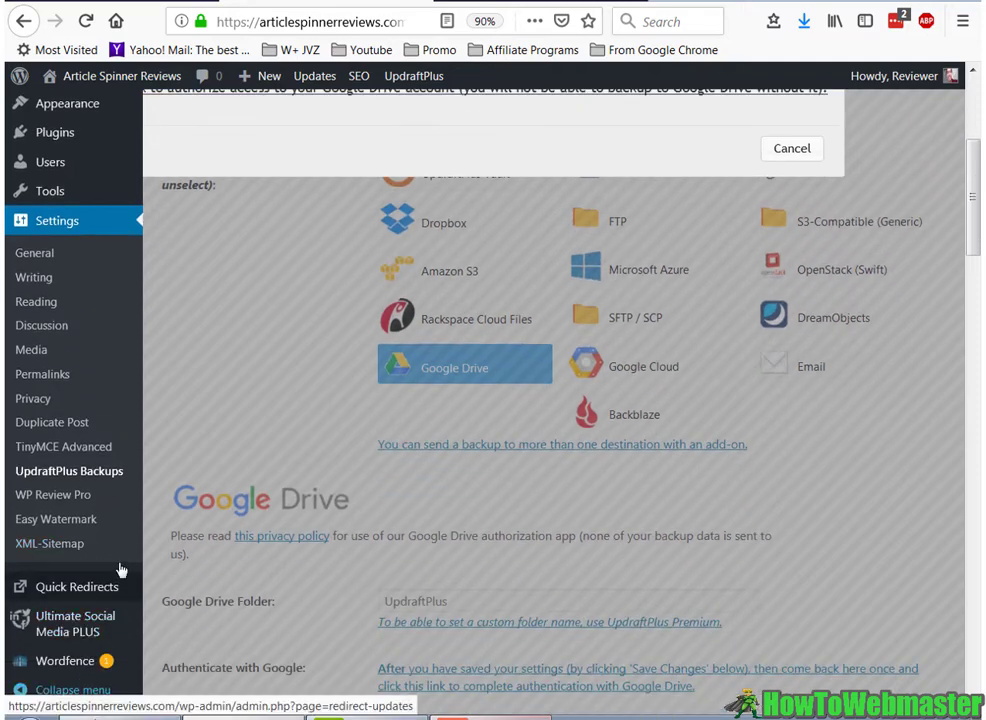
{"action": "left_click", "coordinate": [88, 689]}
{"action": "scroll", "coordinate": [198, 458], "scroll_direction": "up", "scroll_amount": 5}
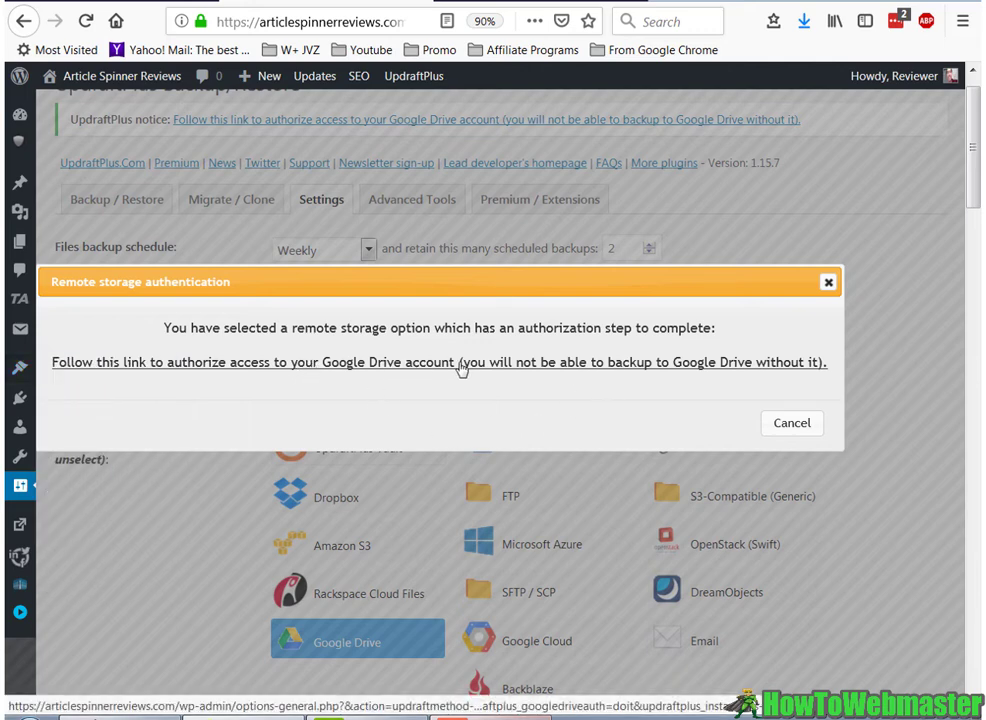
Step: Authorize UpdraftPlus to access the Google Drive account and complete the setup back to the site's backup page
{"action": "left_click", "coordinate": [461, 364]}
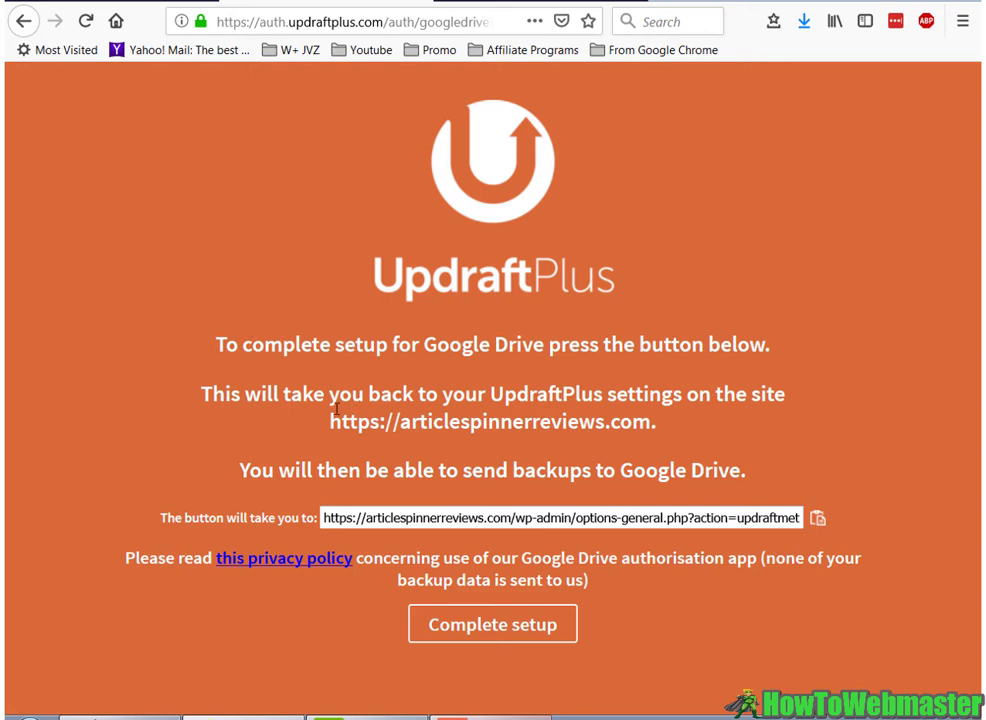
{"action": "left_click", "coordinate": [500, 634]}
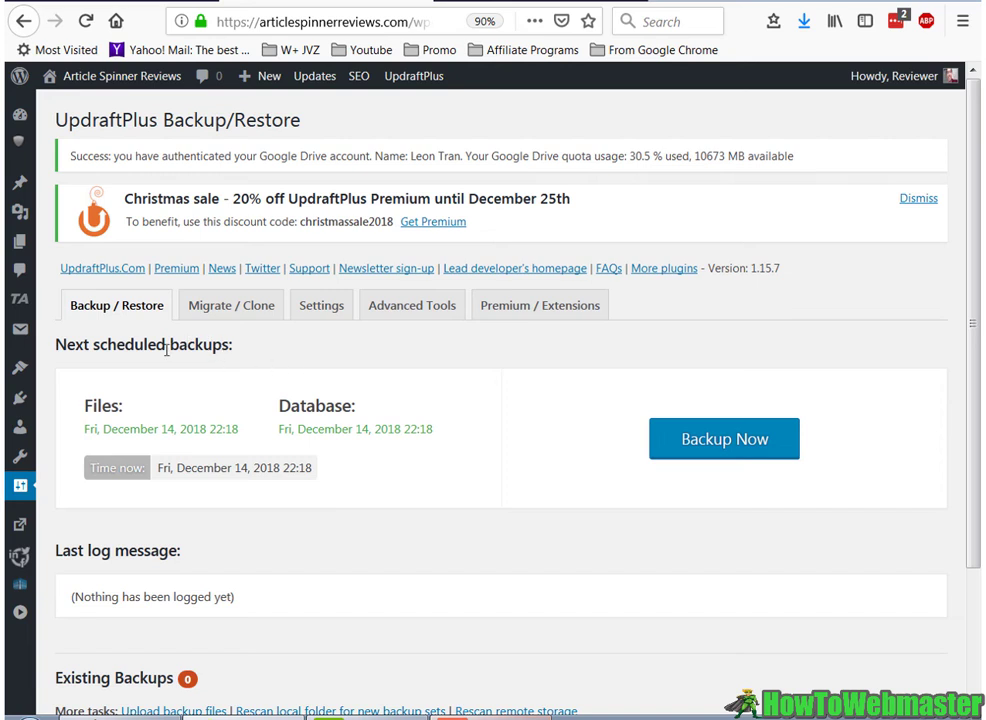
Step: Check the next scheduled files backup time, and follow the running backup's progress and last log message
{"action": "left_click_drag", "start_coordinate": [84, 429], "coordinate": [240, 431]}
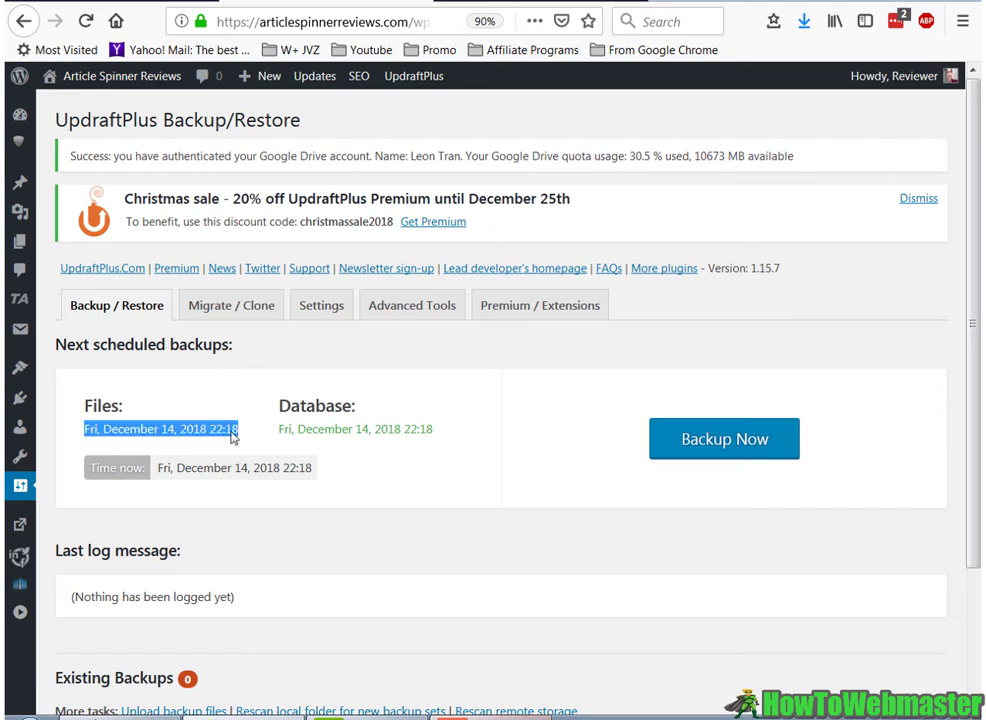
{"action": "left_click", "coordinate": [86, 402]}
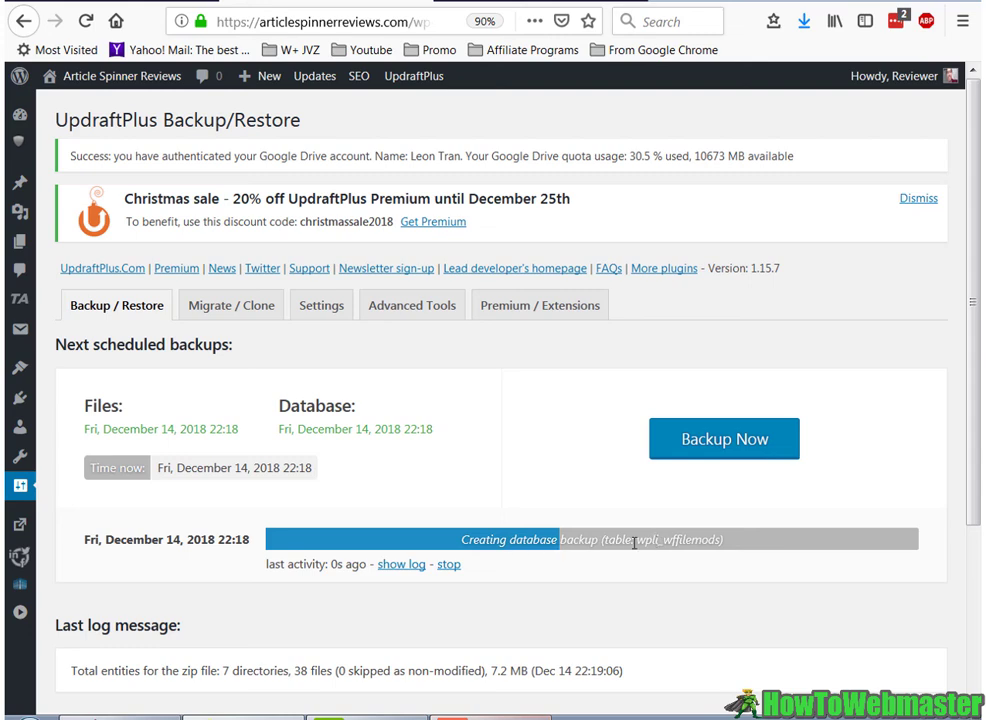
{"action": "scroll", "coordinate": [502, 453], "scroll_direction": "down", "scroll_amount": 2}
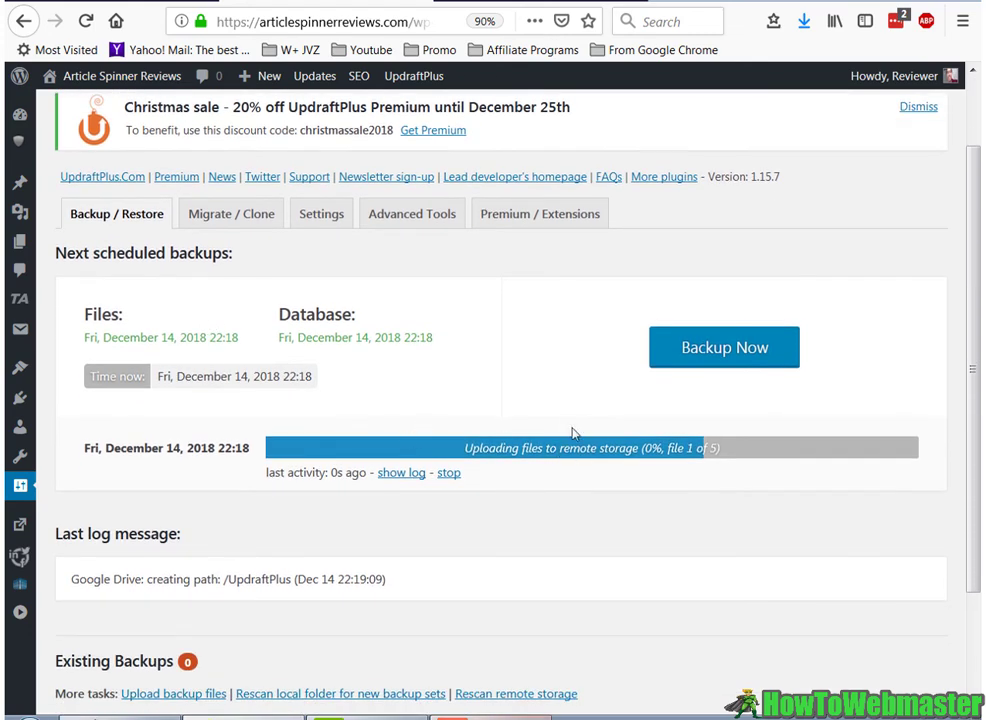
{"action": "scroll", "coordinate": [577, 427], "scroll_direction": "up", "scroll_amount": 2}
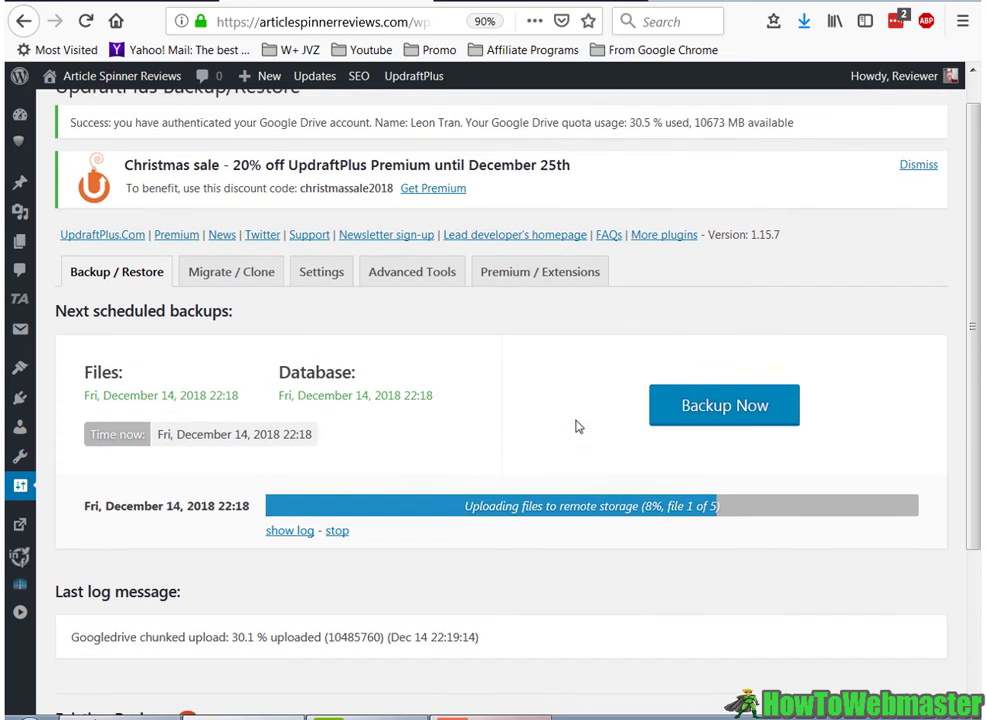